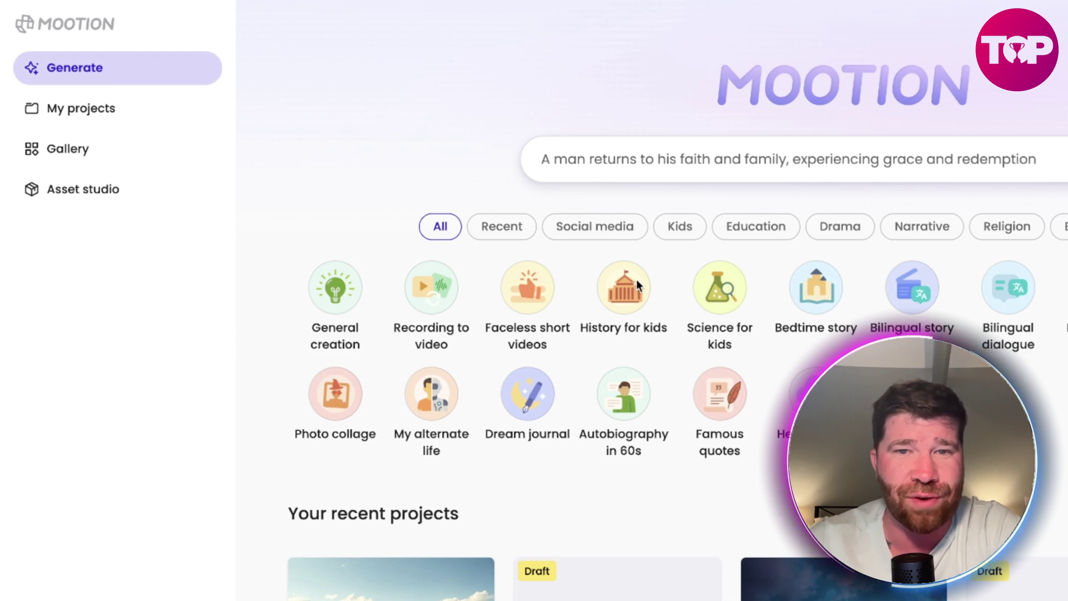
Step: Cycle through the template categories from Recent to Mindfulness, then scroll down to the example Gallery
{"action": "left_click", "coordinate": [498, 228]}
{"action": "left_click", "coordinate": [567, 228]}
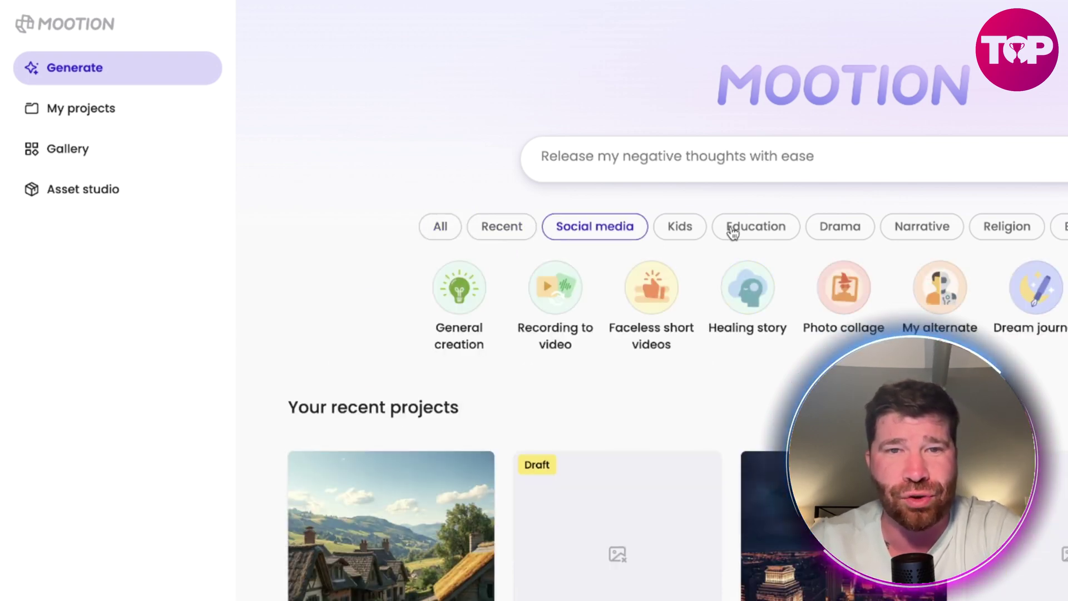
{"action": "left_click", "coordinate": [686, 227]}
{"action": "left_click", "coordinate": [742, 229]}
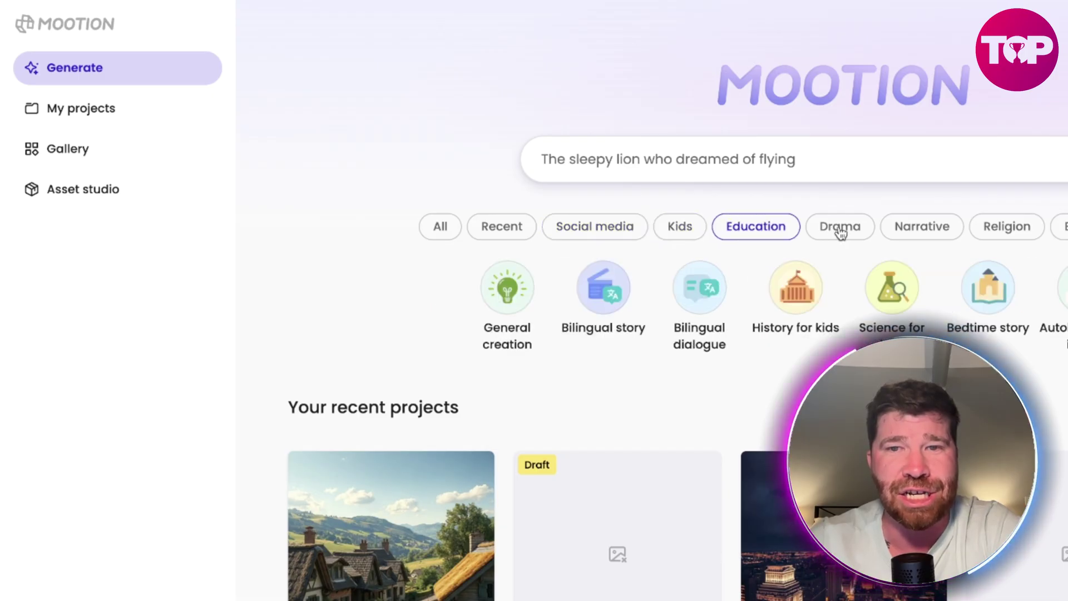
{"action": "left_click", "coordinate": [840, 228]}
{"action": "left_click", "coordinate": [924, 228]}
{"action": "left_click", "coordinate": [903, 215]}
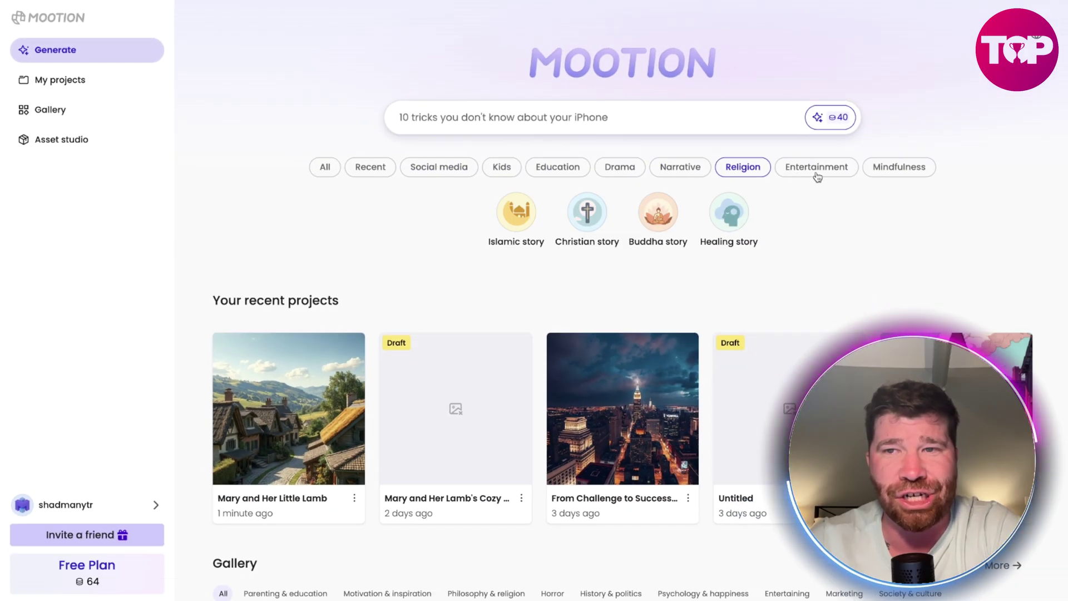
{"action": "left_click", "coordinate": [1010, 207]}
{"action": "left_click", "coordinate": [916, 176]}
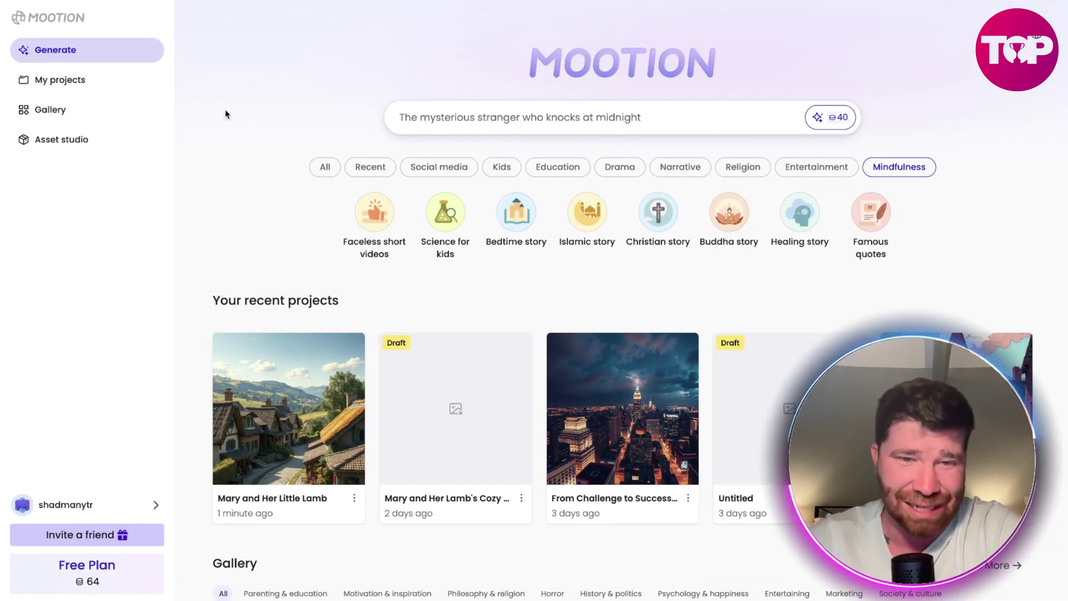
{"action": "scroll", "coordinate": [261, 127], "scroll_direction": "down", "scroll_amount": 3}
{"action": "scroll", "coordinate": [272, 156], "scroll_direction": "down", "scroll_amount": 6}
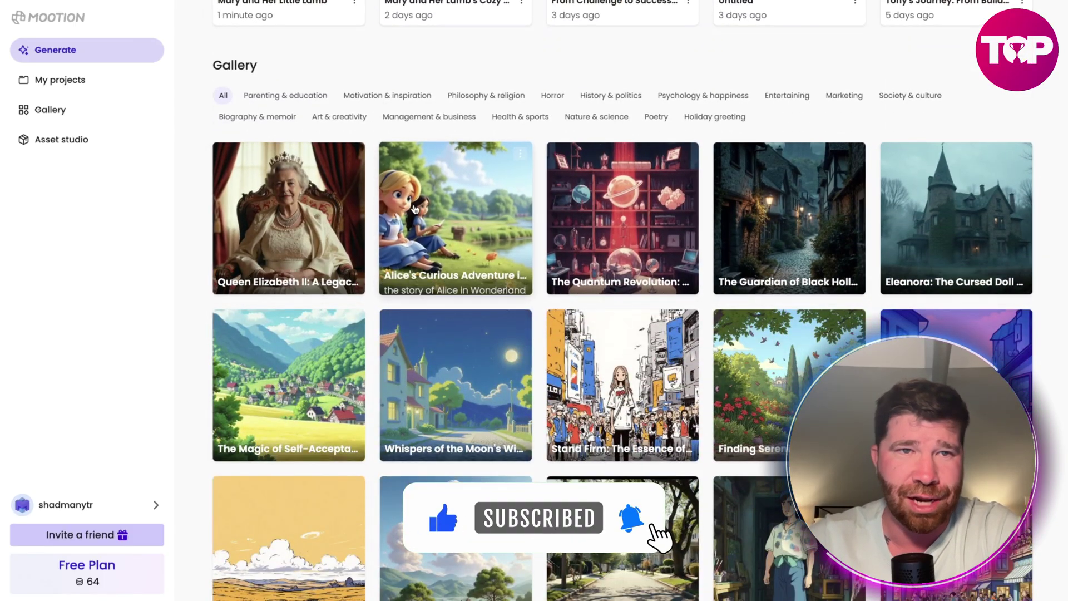
Step: Open the Queen Elizabeth II: A Legacy of Leadership example and scroll through its summary, hashtags and script
{"action": "left_click", "coordinate": [278, 229]}
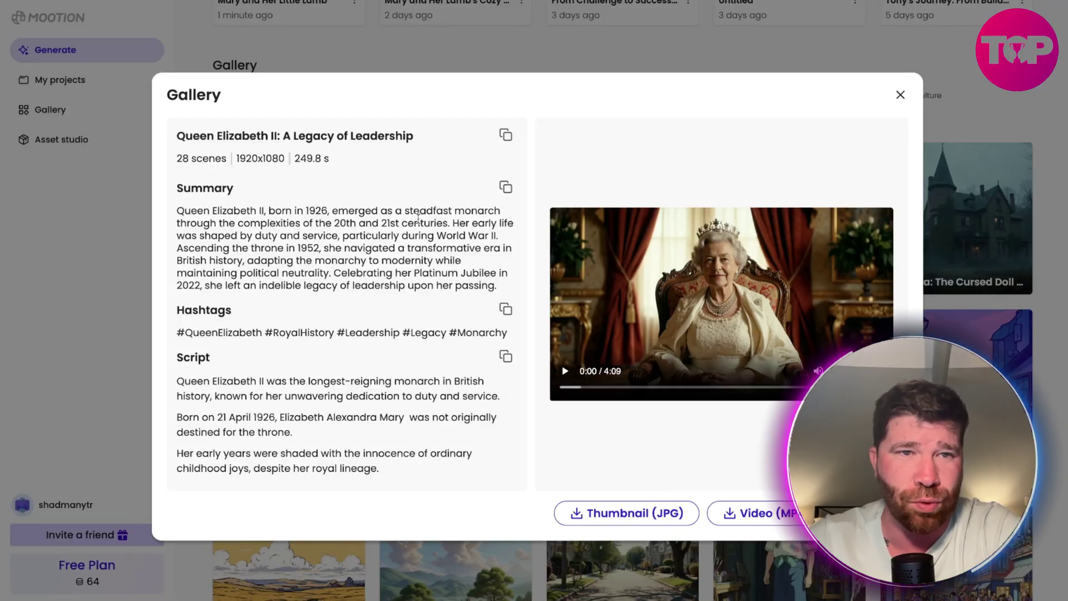
{"action": "scroll", "coordinate": [406, 212], "scroll_direction": "down", "scroll_amount": 1}
{"action": "scroll", "coordinate": [282, 272], "scroll_direction": "down", "scroll_amount": 4}
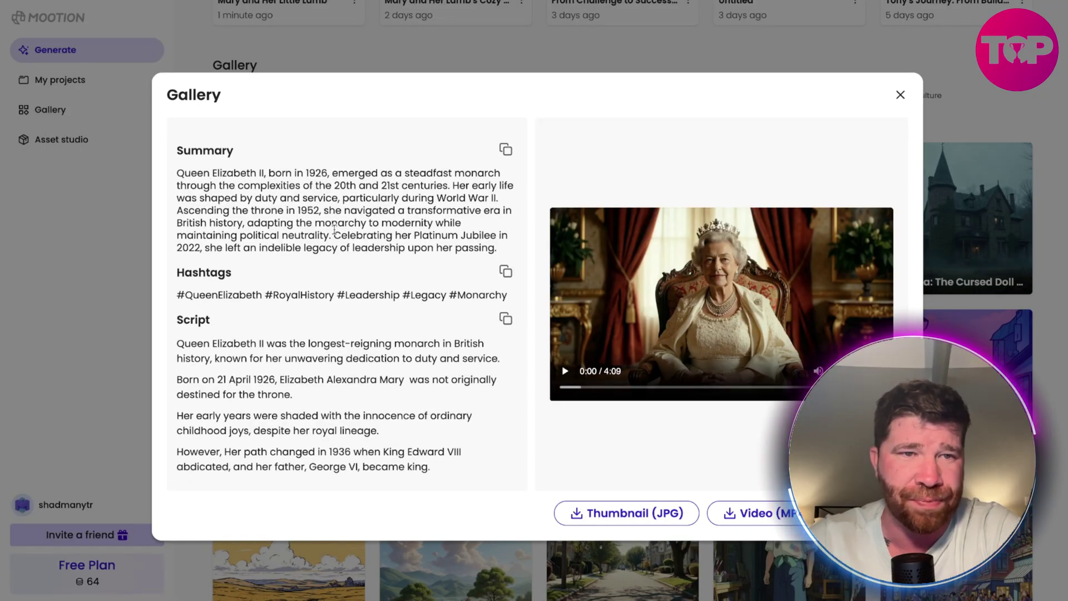
{"action": "scroll", "coordinate": [338, 245], "scroll_direction": "down", "scroll_amount": 15}
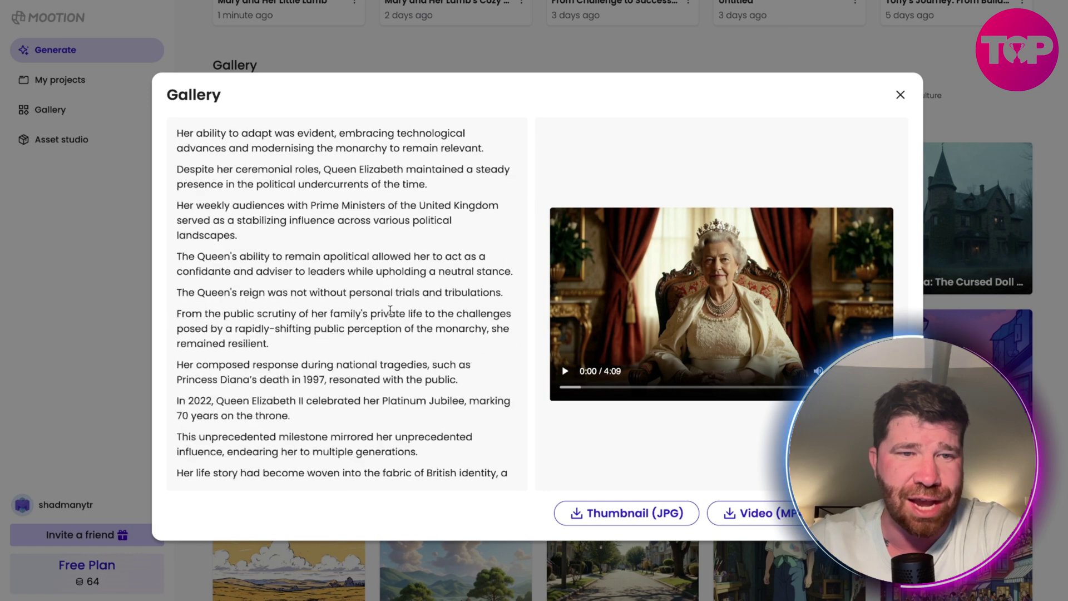
{"action": "scroll", "coordinate": [493, 388], "scroll_direction": "up", "scroll_amount": 20}
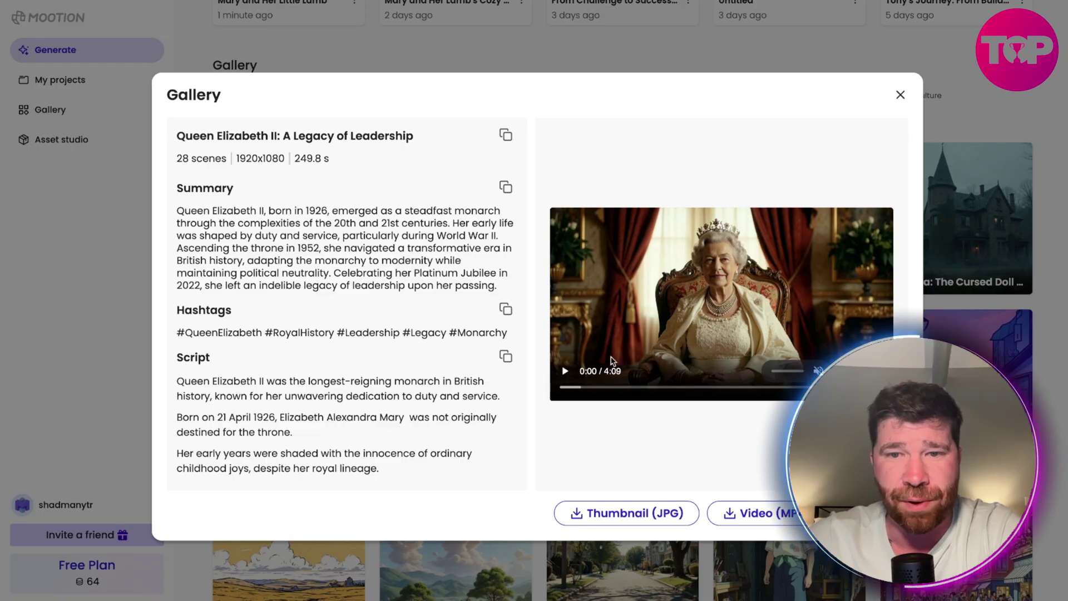
Step: Play the Queen Elizabeth II example's video preview
{"action": "left_click", "coordinate": [566, 373]}
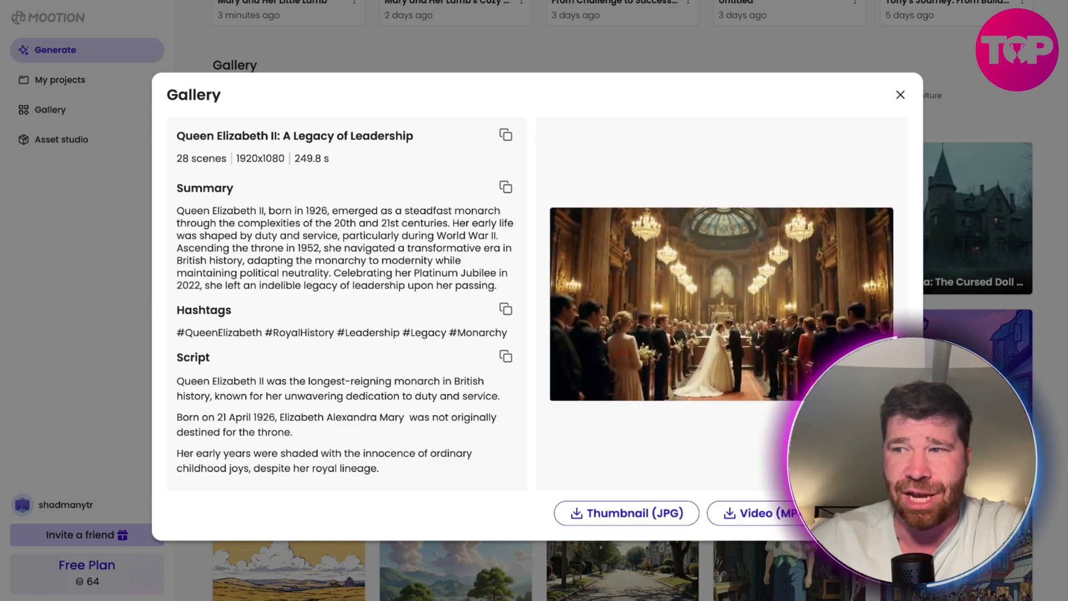
Step: Close the Queen Elizabeth II example, briefly view the Alice example, then go to My projects
{"action": "left_click", "coordinate": [902, 96]}
{"action": "scroll", "coordinate": [556, 167], "scroll_direction": "down", "scroll_amount": 3}
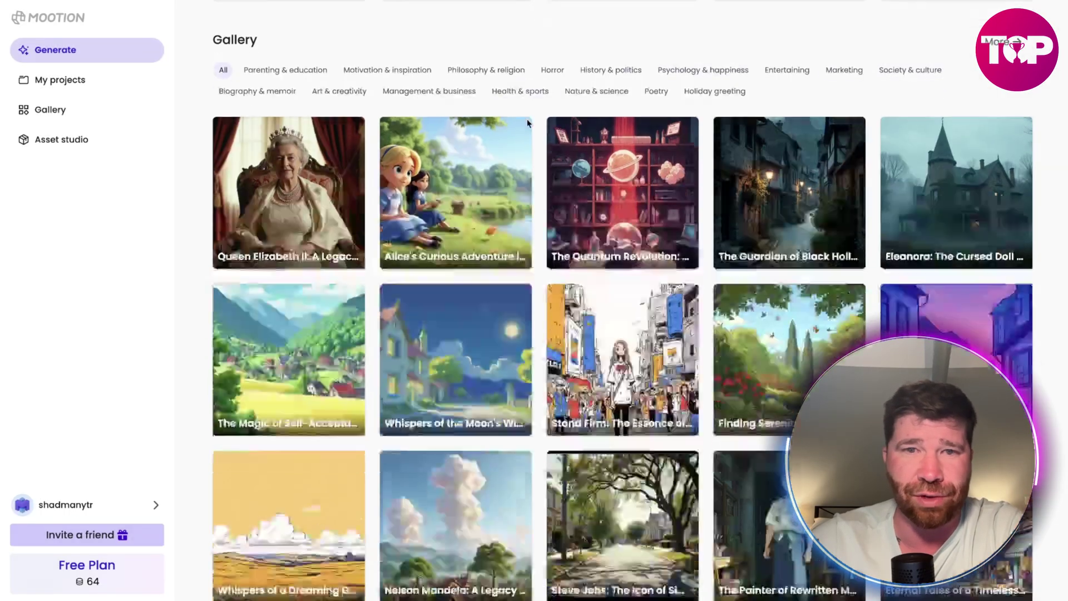
{"action": "left_click", "coordinate": [422, 112]}
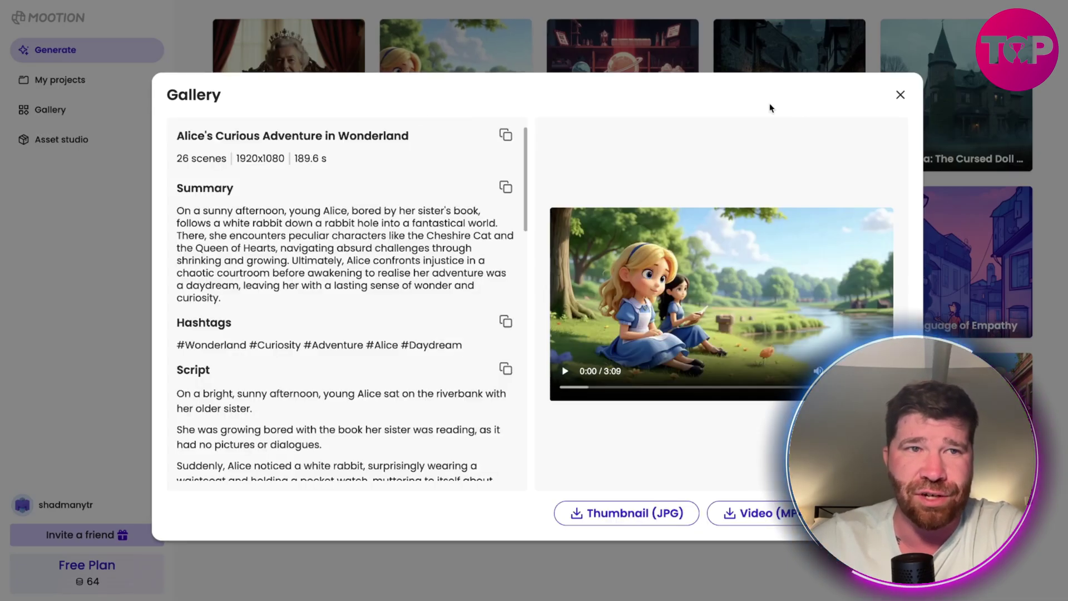
{"action": "left_click", "coordinate": [902, 95]}
{"action": "scroll", "coordinate": [782, 166], "scroll_direction": "up", "scroll_amount": 10}
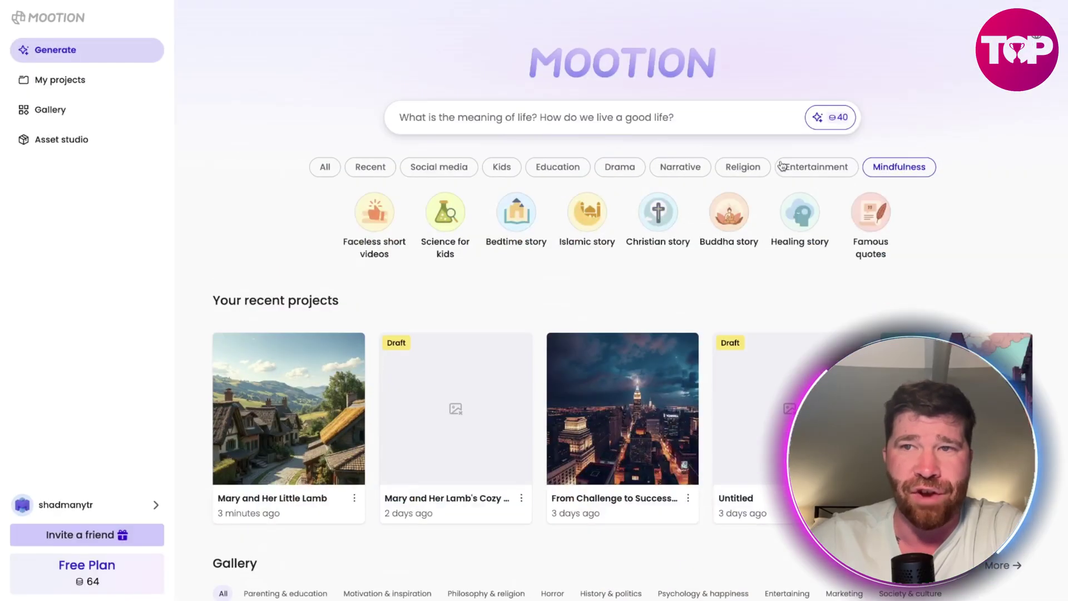
{"action": "left_click", "coordinate": [67, 94]}
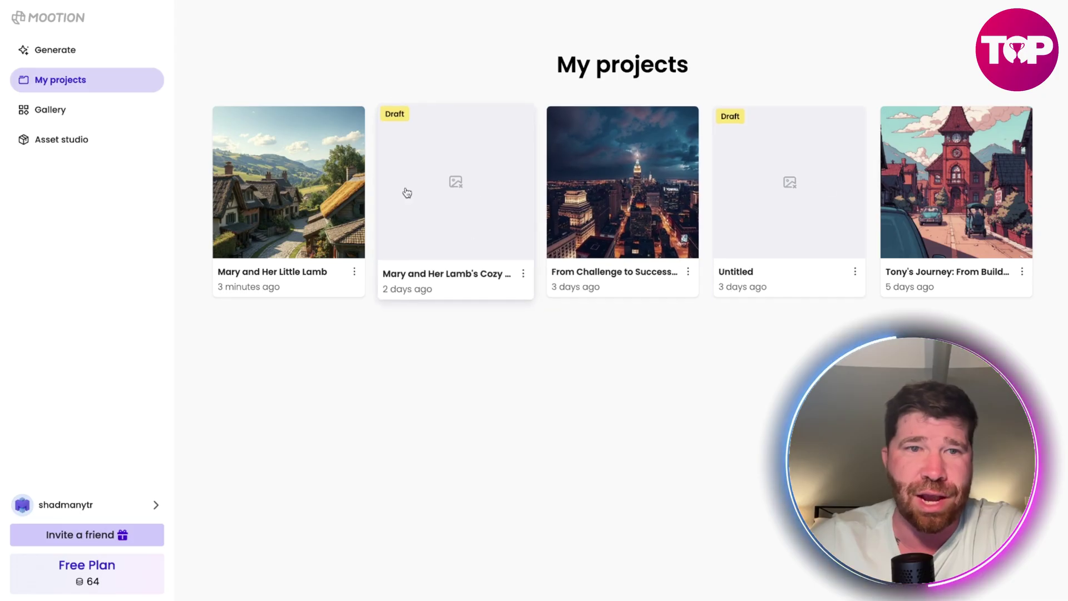
Step: Open the Mary and Her Lamb draft and paste in a new prompt, leaving the output language unchanged
{"action": "left_click", "coordinate": [339, 171]}
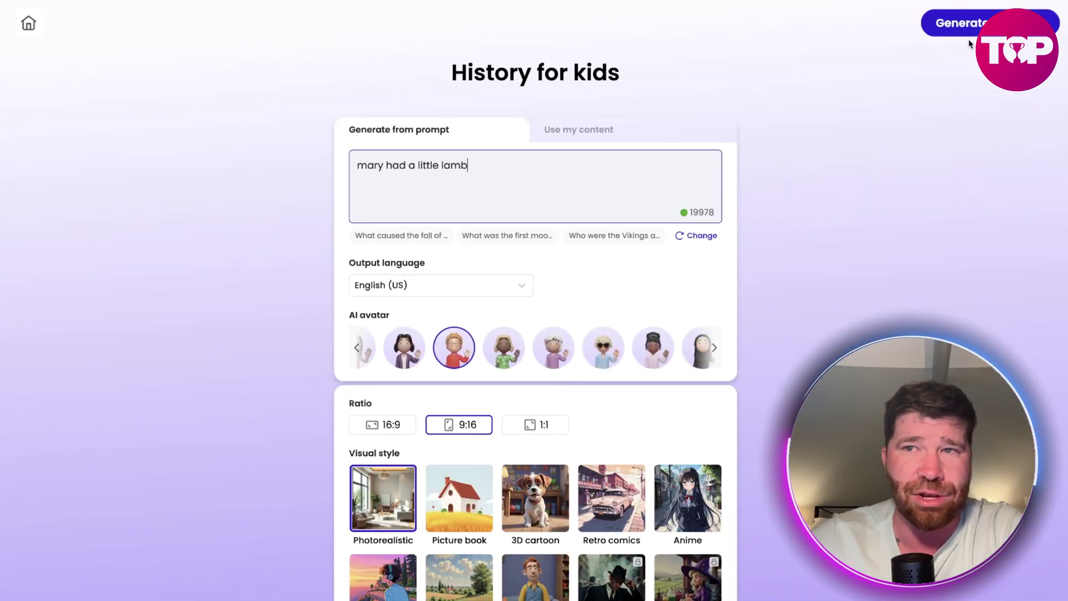
{"action": "left_click_drag", "start_coordinate": [540, 172], "coordinate": [241, 160]}
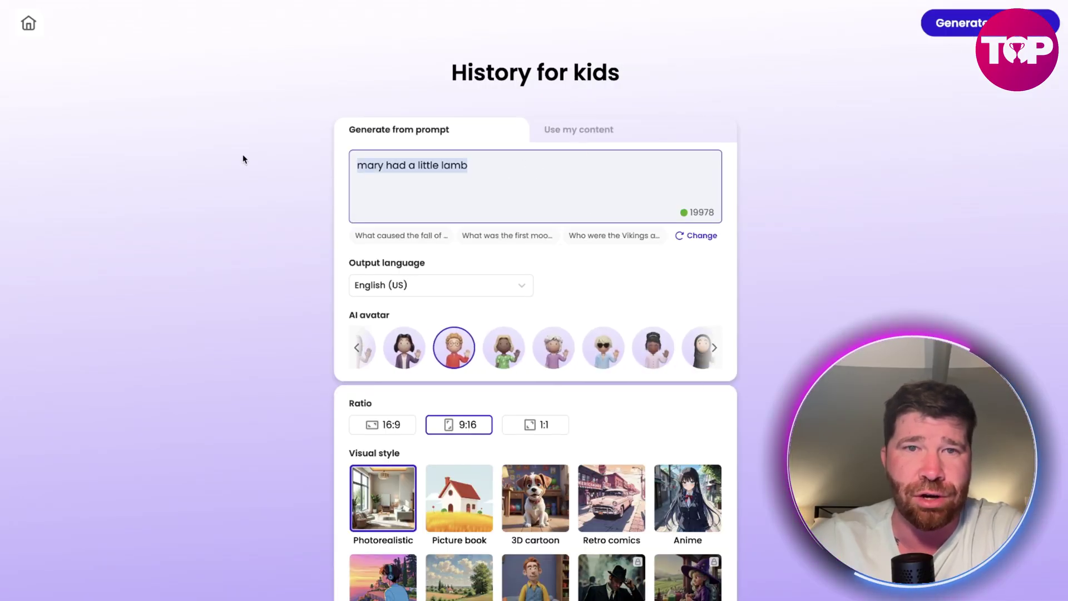
{"action": "type", "text": "fish swimming in water"}
{"action": "scroll", "coordinate": [241, 160], "scroll_direction": "down", "scroll_amount": 1}
{"action": "left_click", "coordinate": [443, 262]}
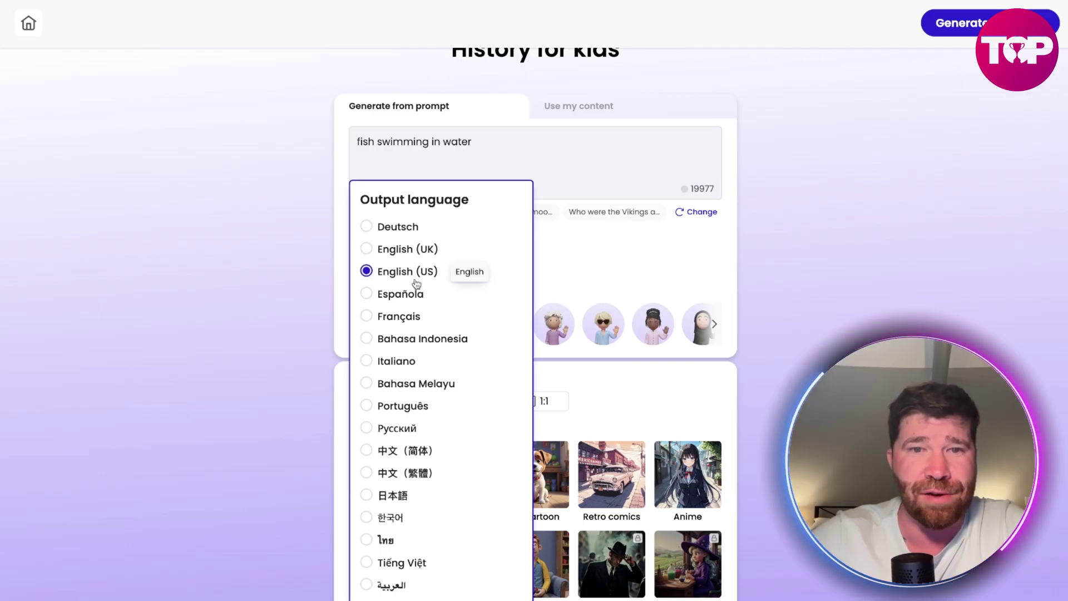
{"action": "left_click", "coordinate": [603, 262]}
Step: Try the Anime and locked Cinematic visual styles, dismissing the upgrade prompt
{"action": "scroll", "coordinate": [467, 188], "scroll_direction": "down", "scroll_amount": 2}
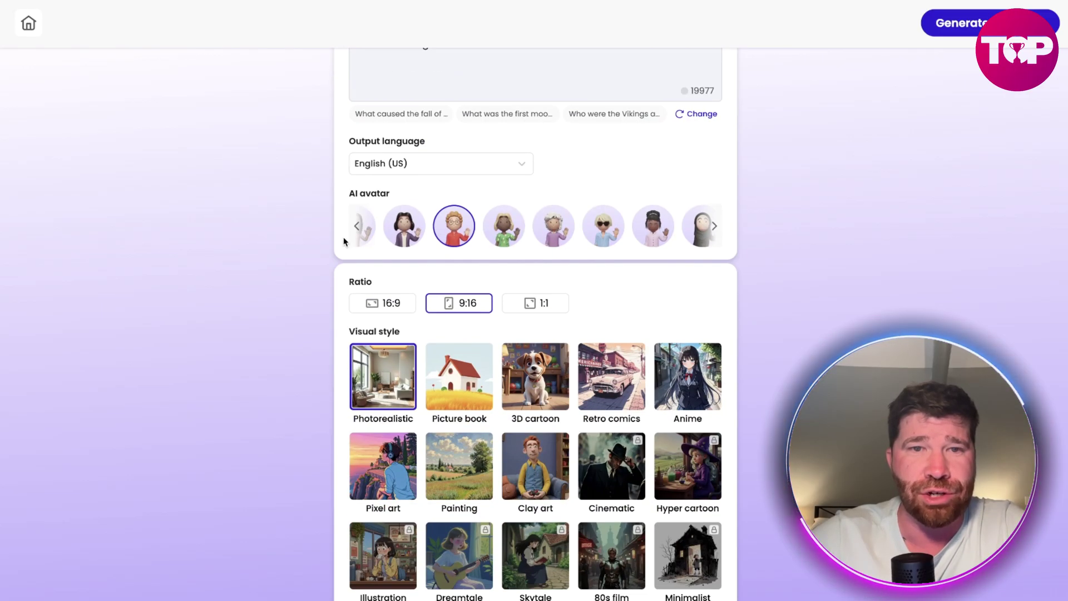
{"action": "left_click", "coordinate": [357, 226]}
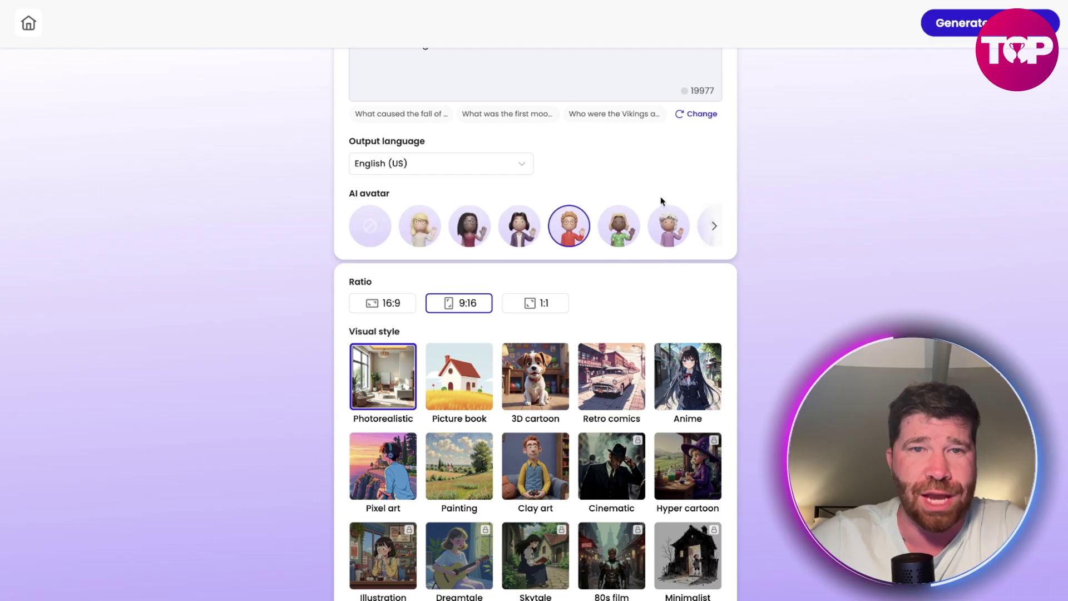
{"action": "scroll", "coordinate": [663, 201], "scroll_direction": "up", "scroll_amount": 3}
{"action": "scroll", "coordinate": [665, 198], "scroll_direction": "down", "scroll_amount": 3}
{"action": "scroll", "coordinate": [449, 362], "scroll_direction": "down", "scroll_amount": 2}
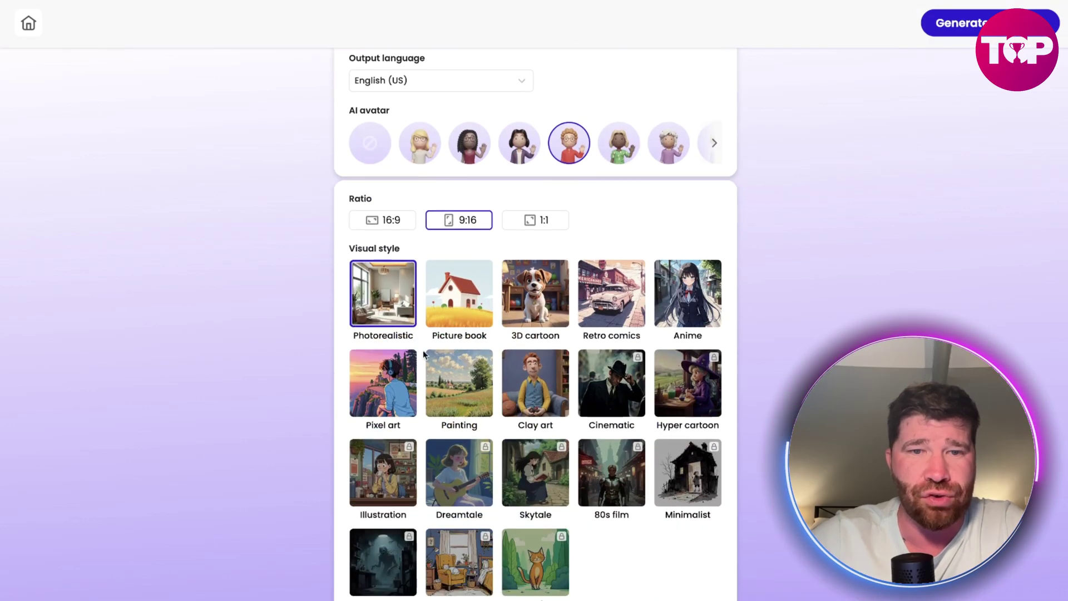
{"action": "left_click", "coordinate": [689, 306]}
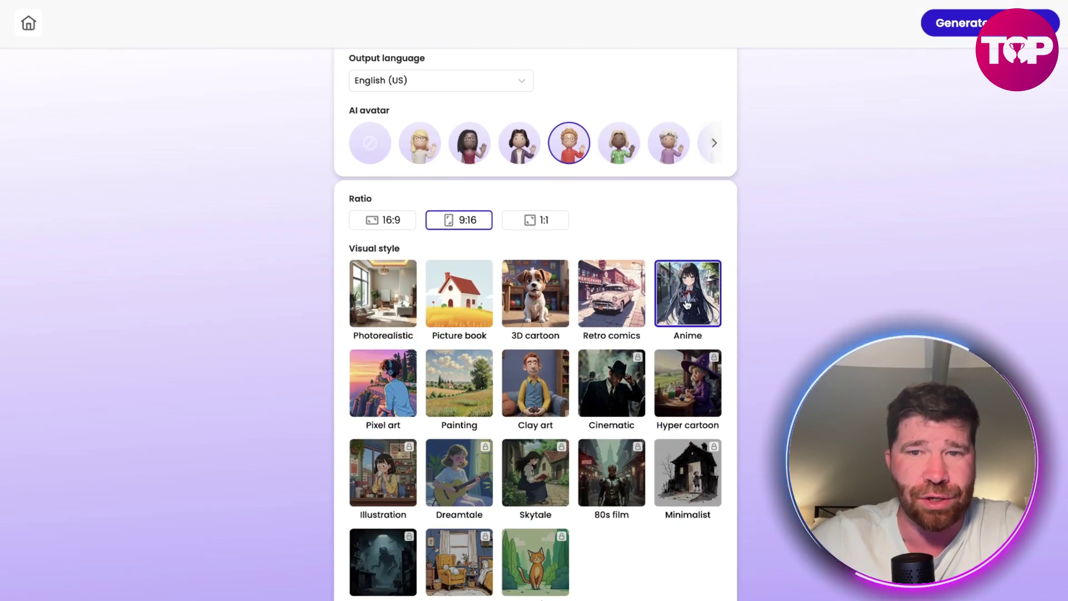
{"action": "left_click", "coordinate": [592, 364]}
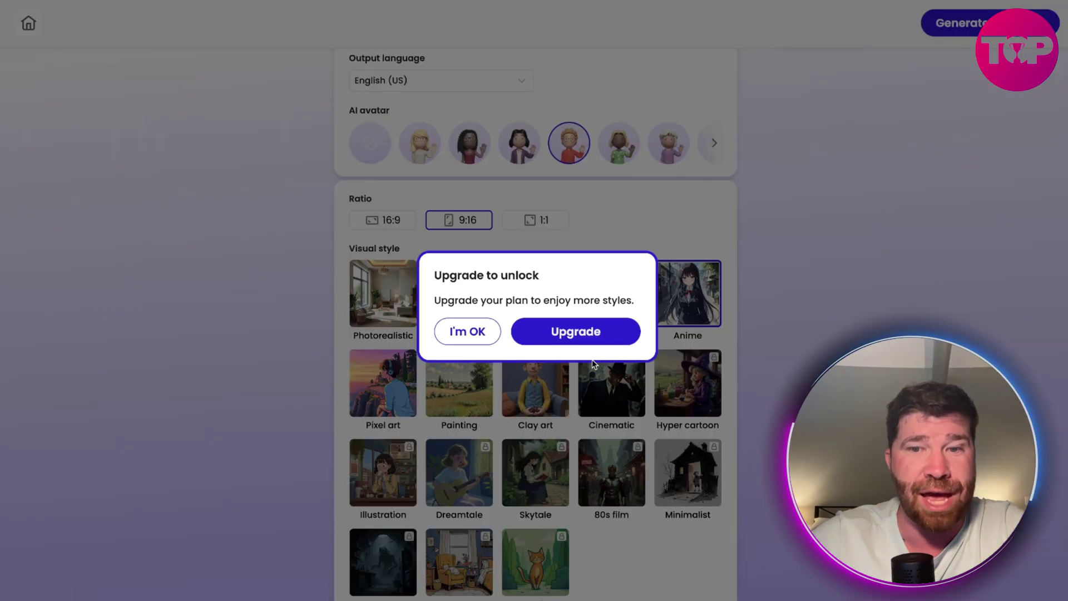
{"action": "left_click", "coordinate": [472, 330]}
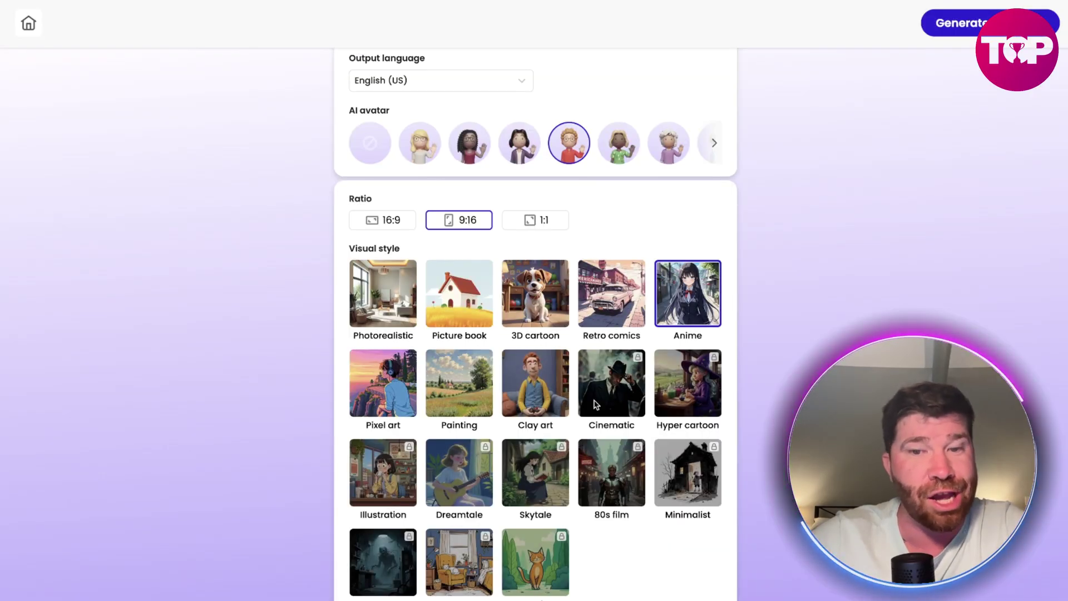
Step: Choose the 3D cartoon style, a 16:9 ratio and no AI avatar
{"action": "scroll", "coordinate": [693, 289], "scroll_direction": "up", "scroll_amount": 2}
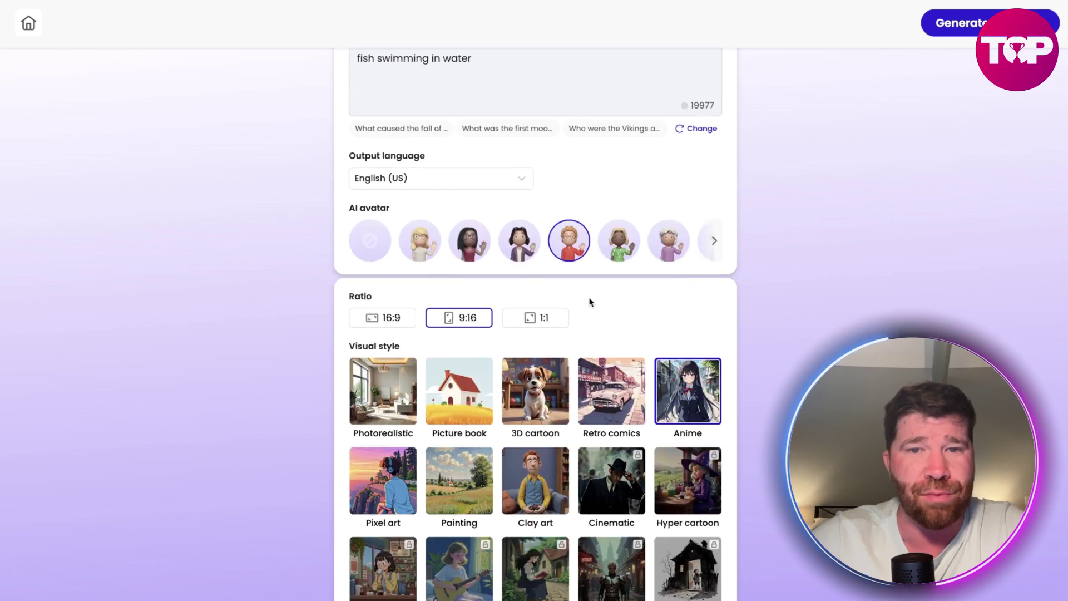
{"action": "left_click", "coordinate": [544, 401]}
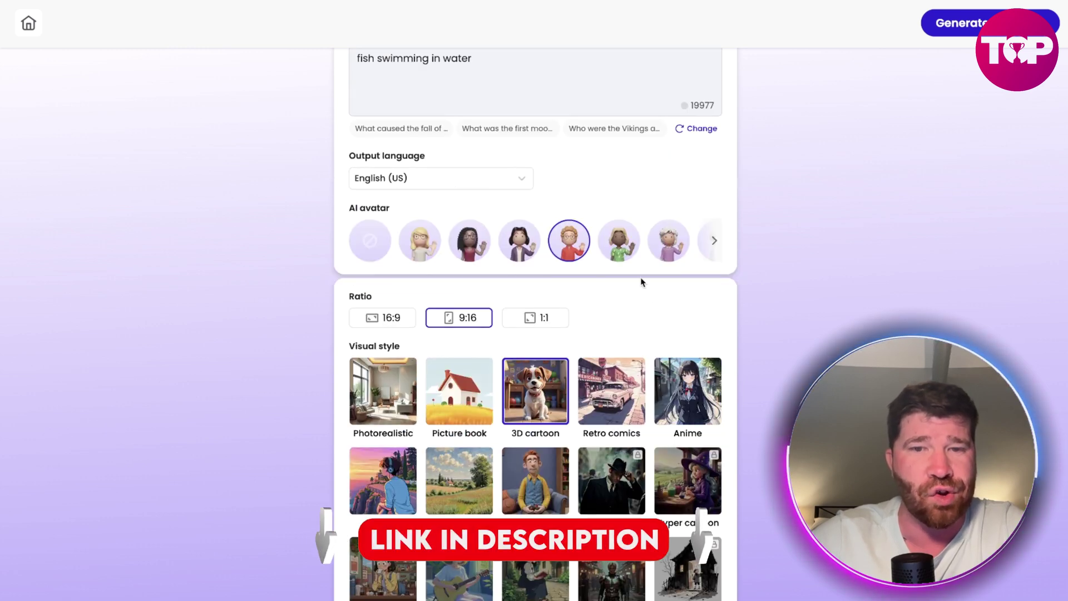
{"action": "scroll", "coordinate": [640, 277], "scroll_direction": "down", "scroll_amount": 1}
{"action": "left_click", "coordinate": [390, 262]}
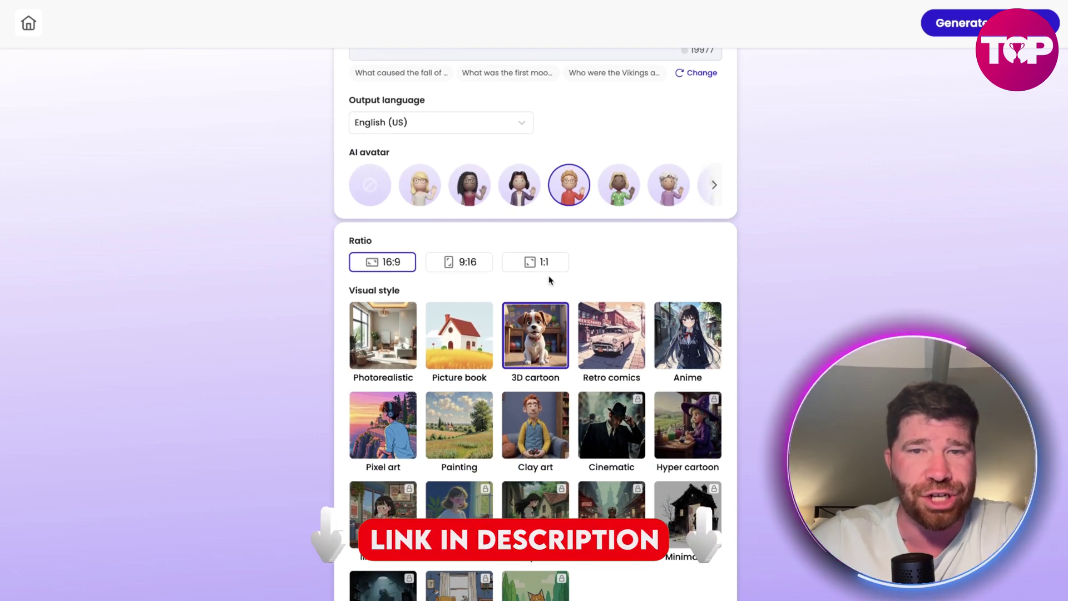
{"action": "scroll", "coordinate": [662, 276], "scroll_direction": "down", "scroll_amount": 2}
{"action": "scroll", "coordinate": [662, 277], "scroll_direction": "down", "scroll_amount": 2}
{"action": "scroll", "coordinate": [662, 277], "scroll_direction": "up", "scroll_amount": 6}
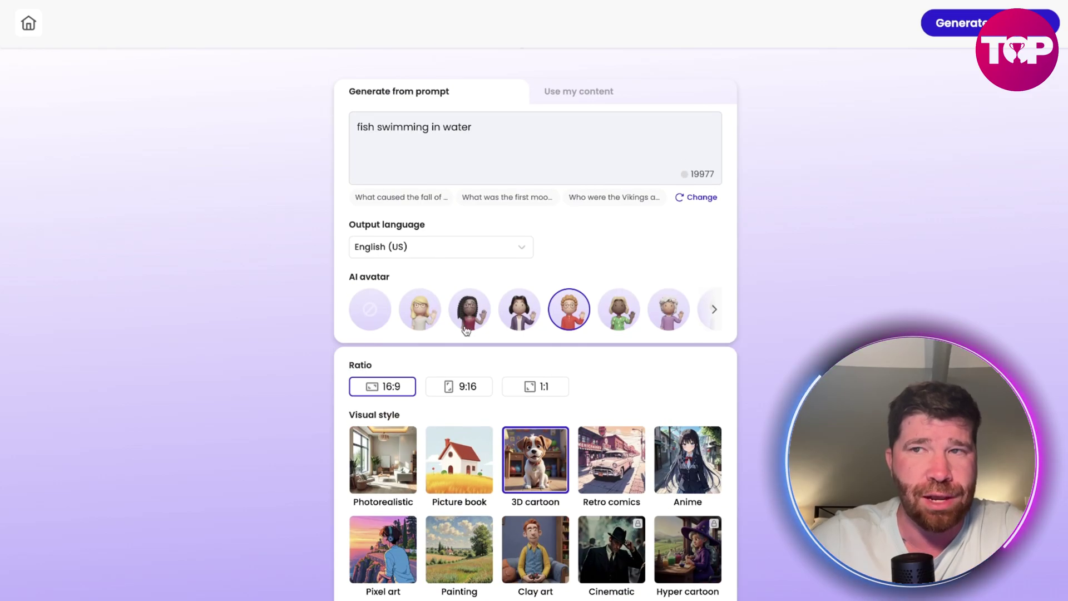
{"action": "left_click", "coordinate": [371, 314]}
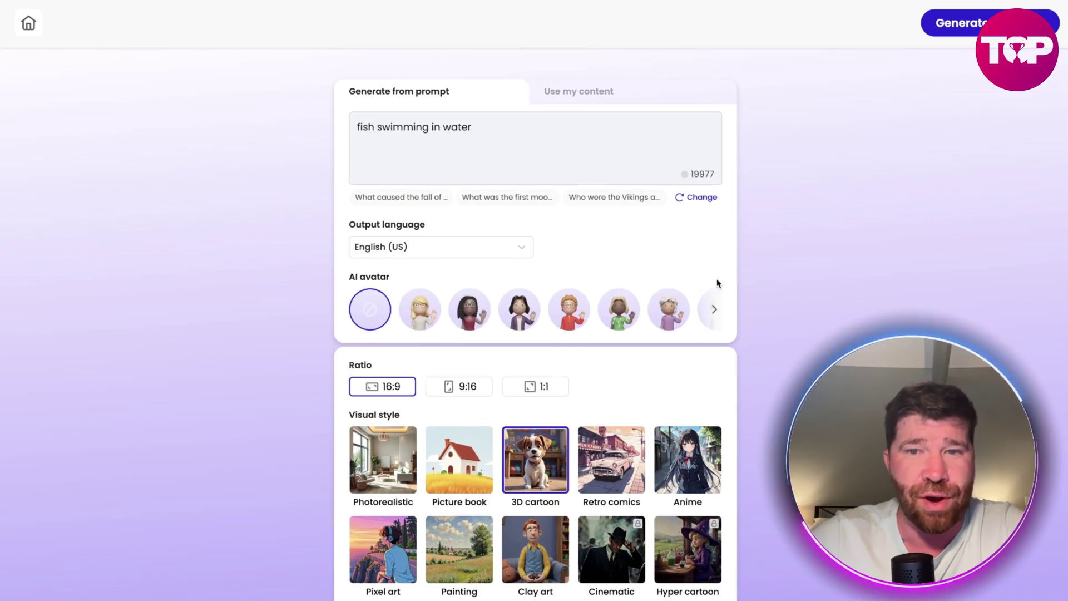
{"action": "left_click", "coordinate": [537, 128]}
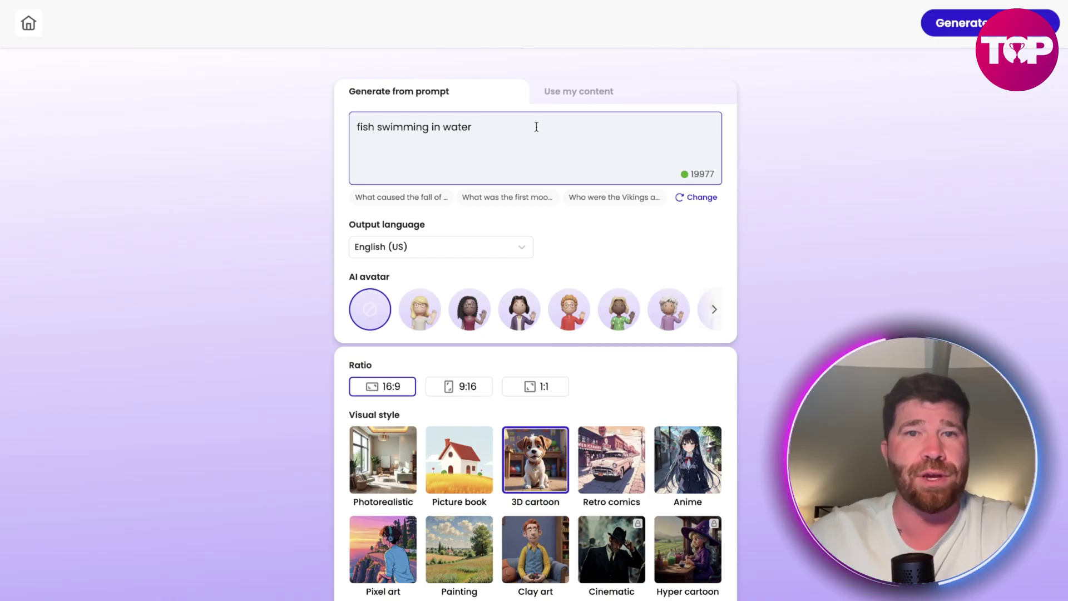
Step: Append 'towards the beach' to the prompt and generate the 12-scene Finn's Adventure Beyond the Waves storyboard
{"action": "type", "text": "towards the beach"}
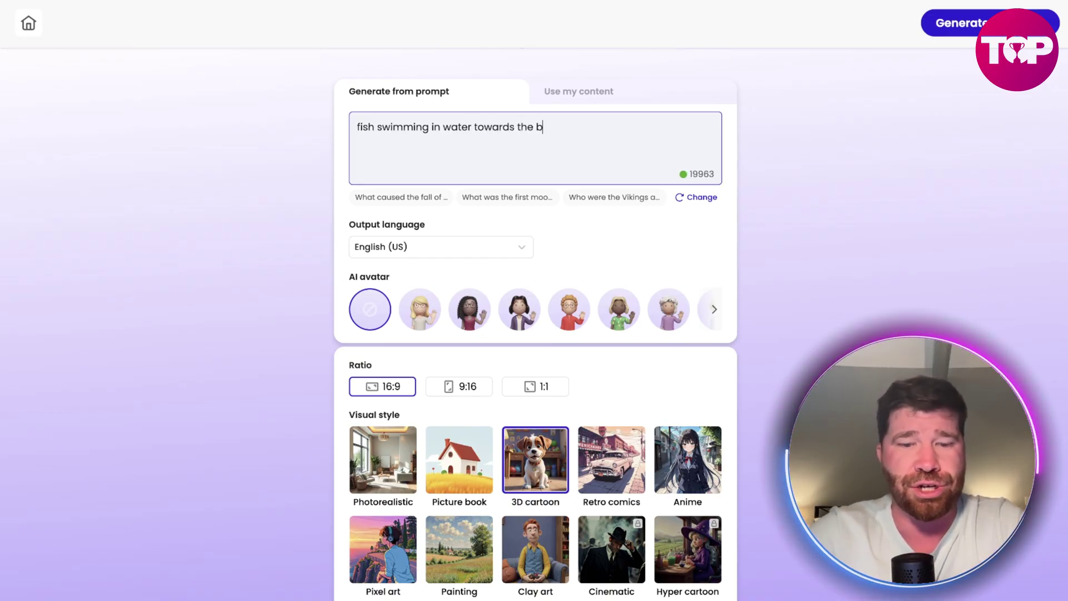
{"action": "left_click", "coordinate": [967, 24]}
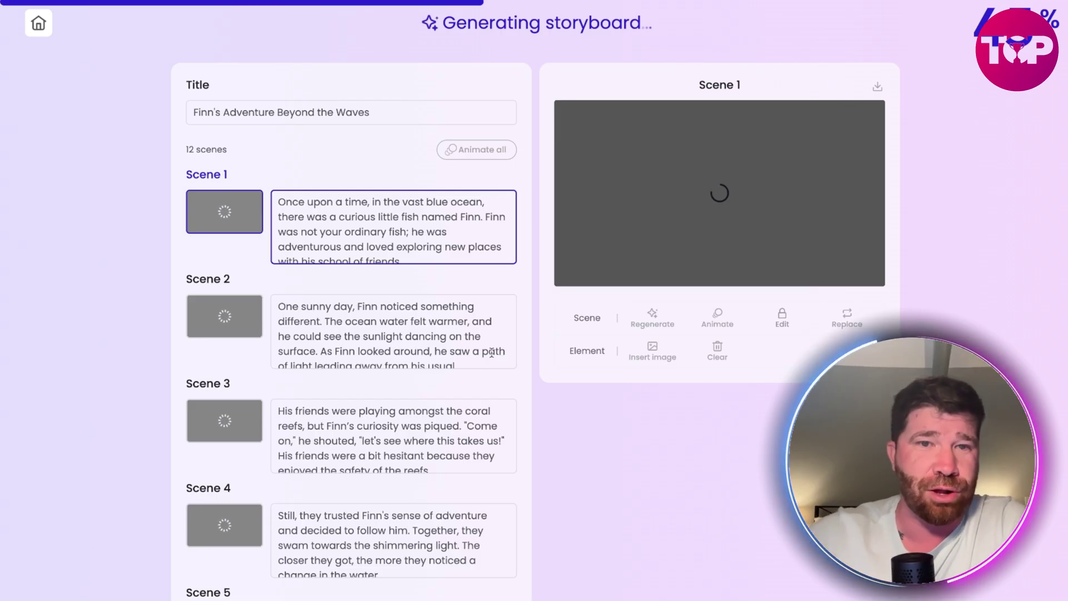
{"action": "scroll", "coordinate": [345, 234], "scroll_direction": "down", "scroll_amount": 2}
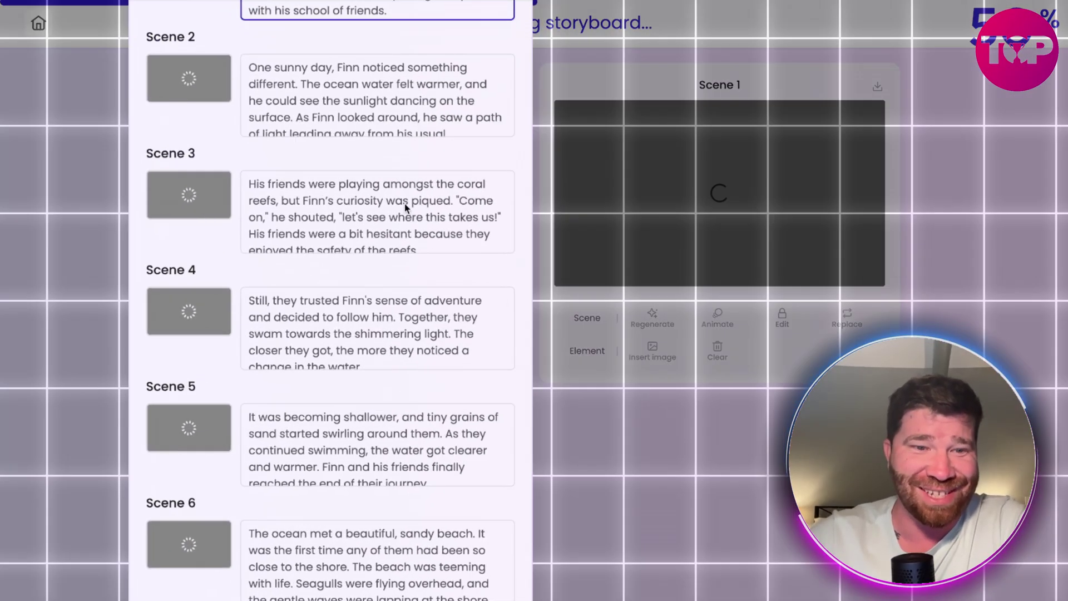
{"action": "scroll", "coordinate": [405, 208], "scroll_direction": "down", "scroll_amount": 2}
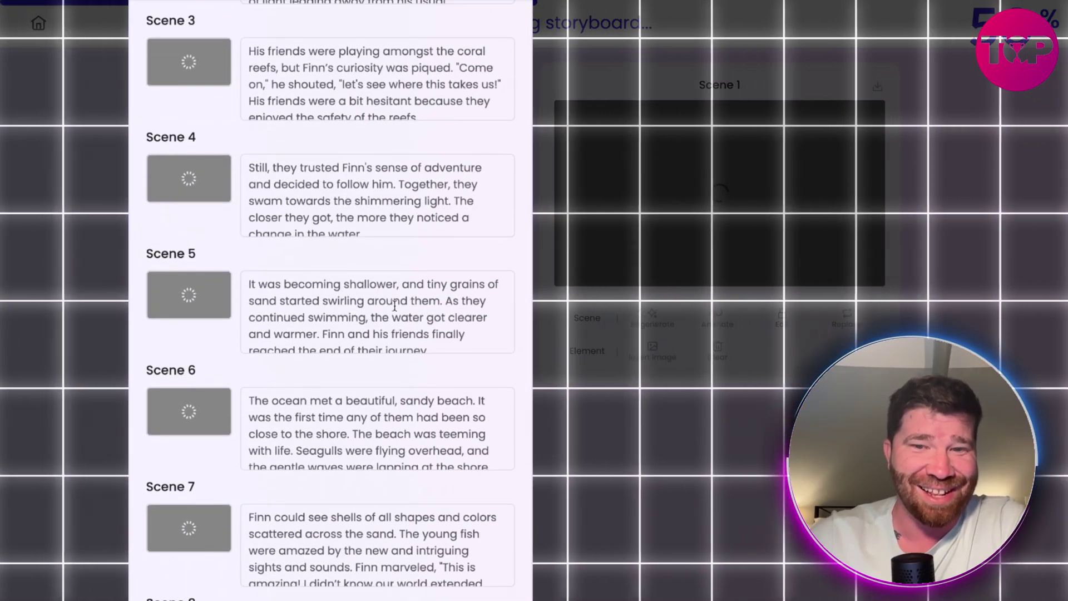
{"action": "scroll", "coordinate": [450, 406], "scroll_direction": "down", "scroll_amount": 10}
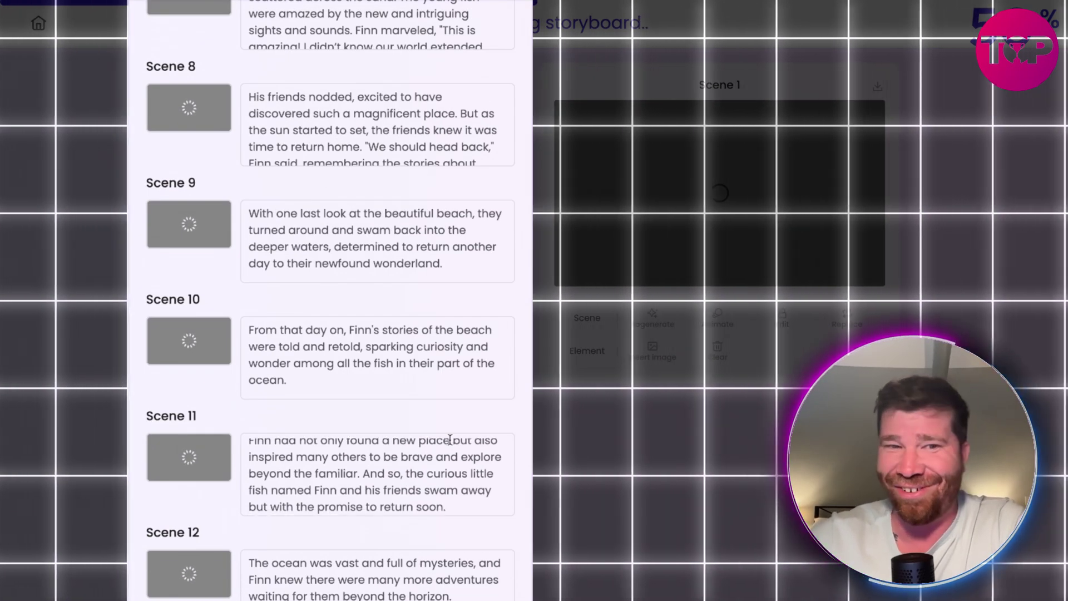
{"action": "scroll", "coordinate": [367, 314], "scroll_direction": "up", "scroll_amount": 12}
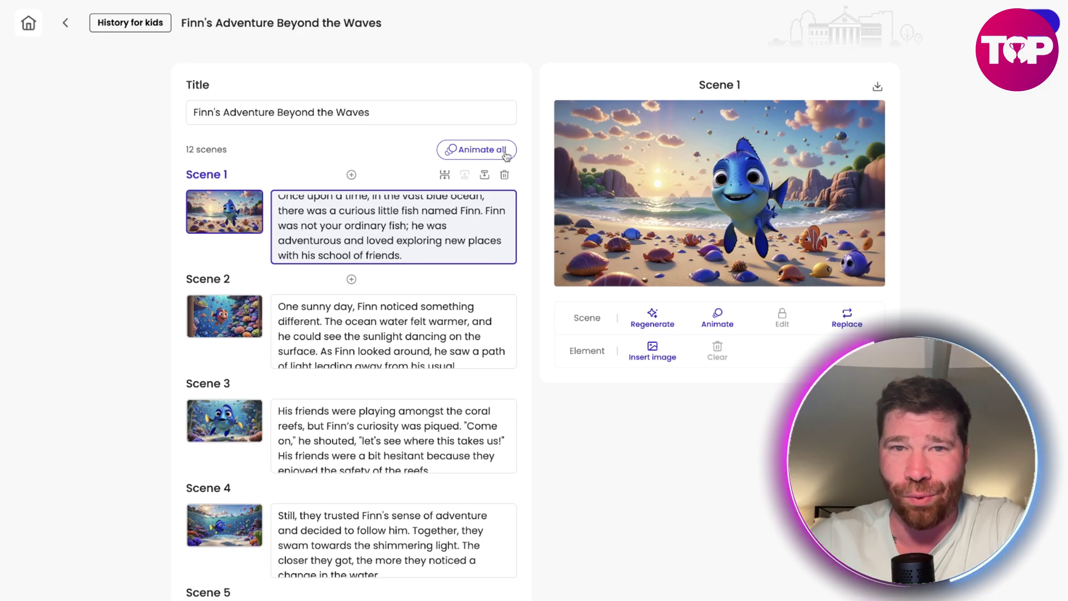
{"action": "scroll", "coordinate": [409, 277], "scroll_direction": "down", "scroll_amount": 4}
{"action": "scroll", "coordinate": [407, 292], "scroll_direction": "up", "scroll_amount": 5}
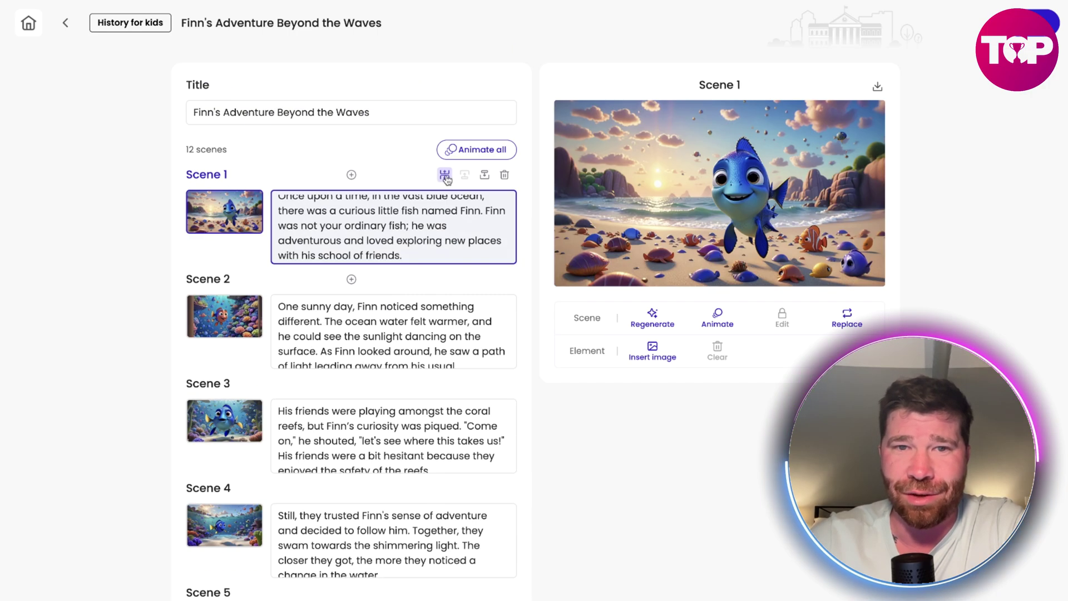
{"action": "left_click", "coordinate": [477, 157]}
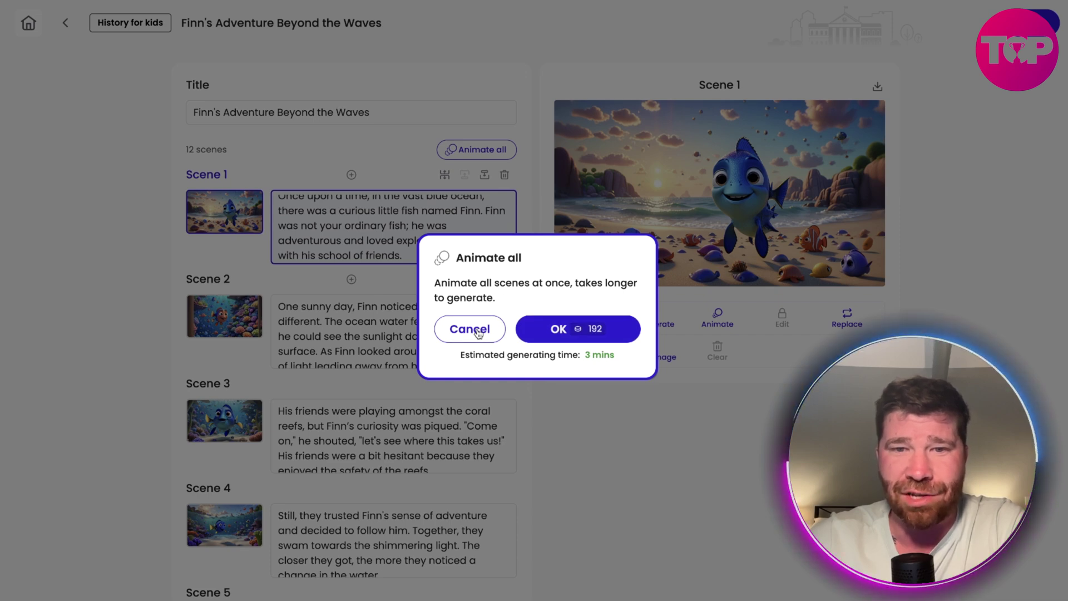
{"action": "left_click", "coordinate": [477, 331]}
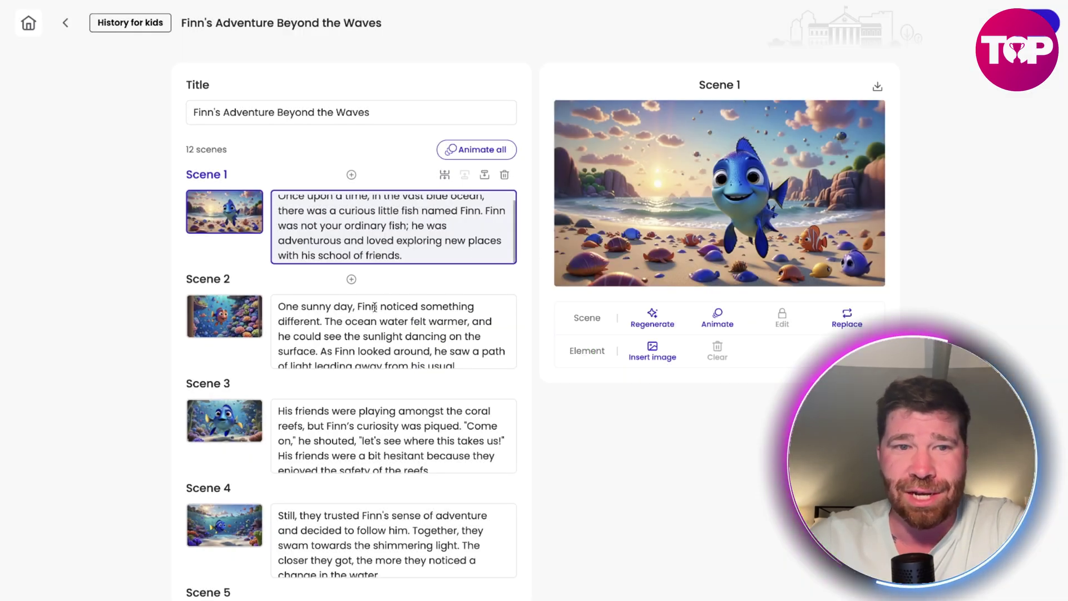
{"action": "left_click", "coordinate": [226, 324]}
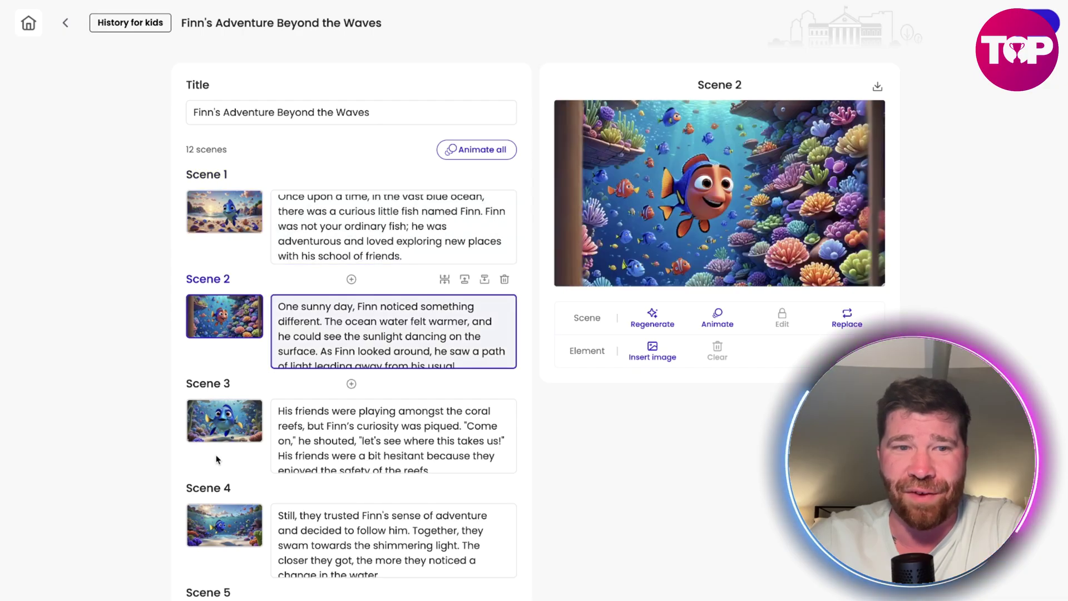
{"action": "left_click", "coordinate": [224, 421]}
{"action": "scroll", "coordinate": [237, 349], "scroll_direction": "down", "scroll_amount": 4}
{"action": "left_click", "coordinate": [228, 500]}
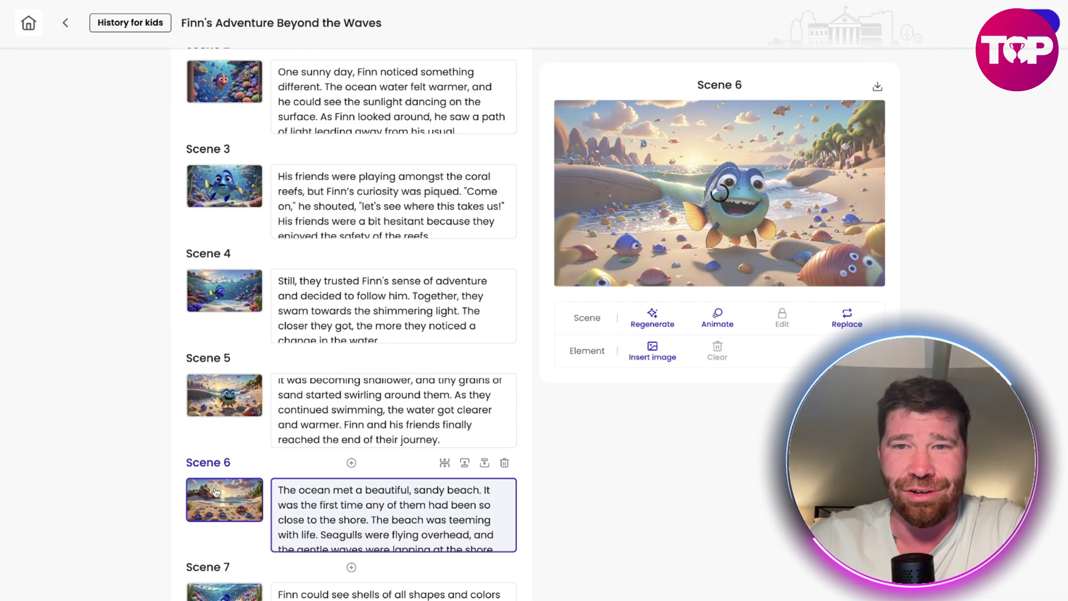
{"action": "scroll", "coordinate": [245, 406], "scroll_direction": "down", "scroll_amount": 6}
{"action": "left_click", "coordinate": [245, 398]}
{"action": "left_click", "coordinate": [226, 482]}
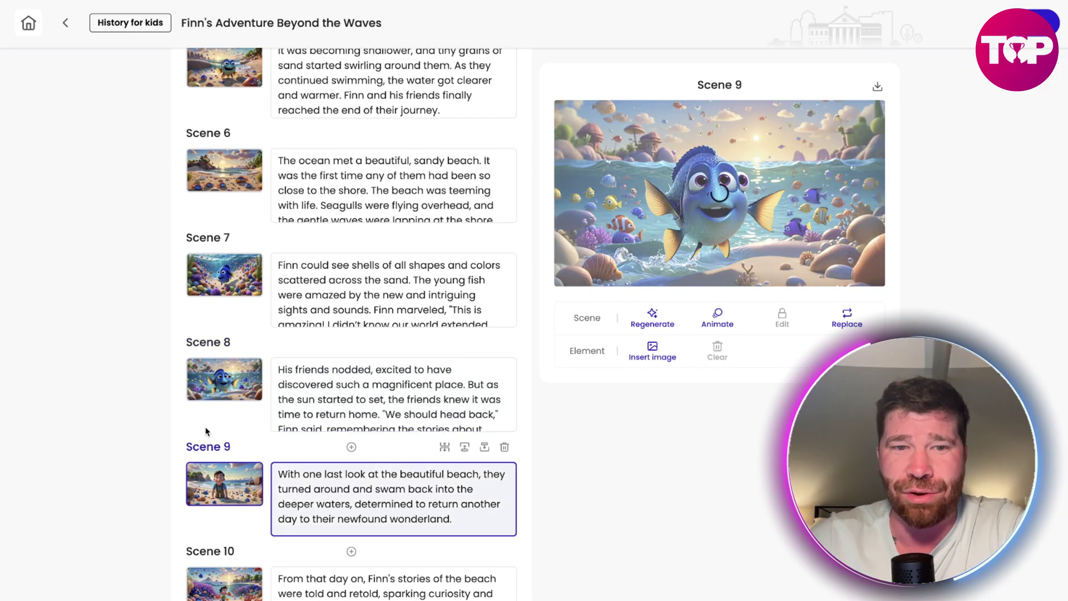
{"action": "scroll", "coordinate": [234, 389], "scroll_direction": "down", "scroll_amount": 7}
{"action": "left_click", "coordinate": [230, 330]}
{"action": "left_click", "coordinate": [224, 413]}
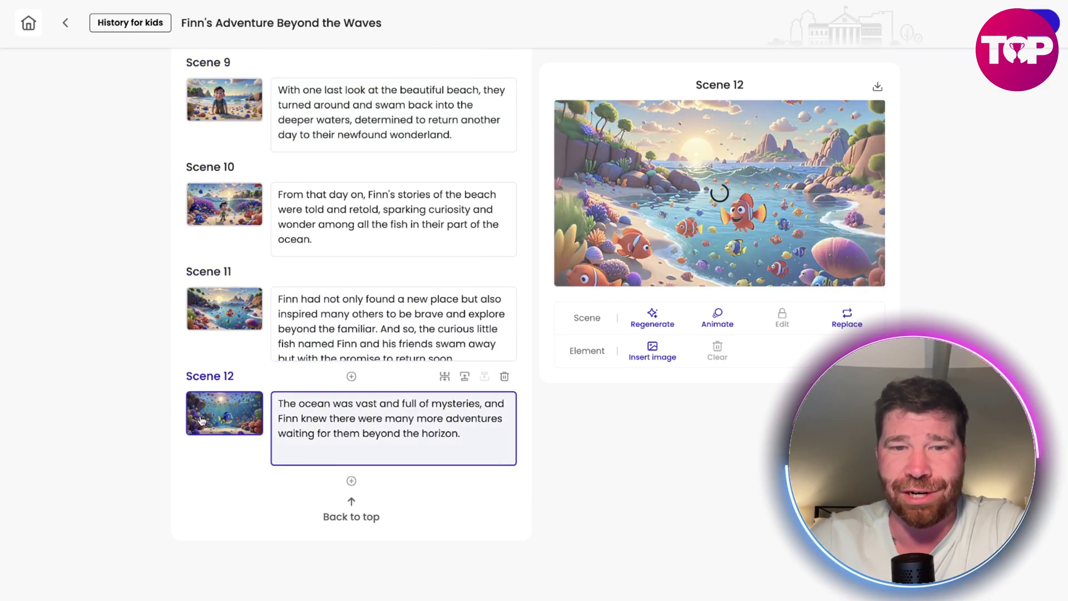
{"action": "left_click", "coordinate": [351, 509]}
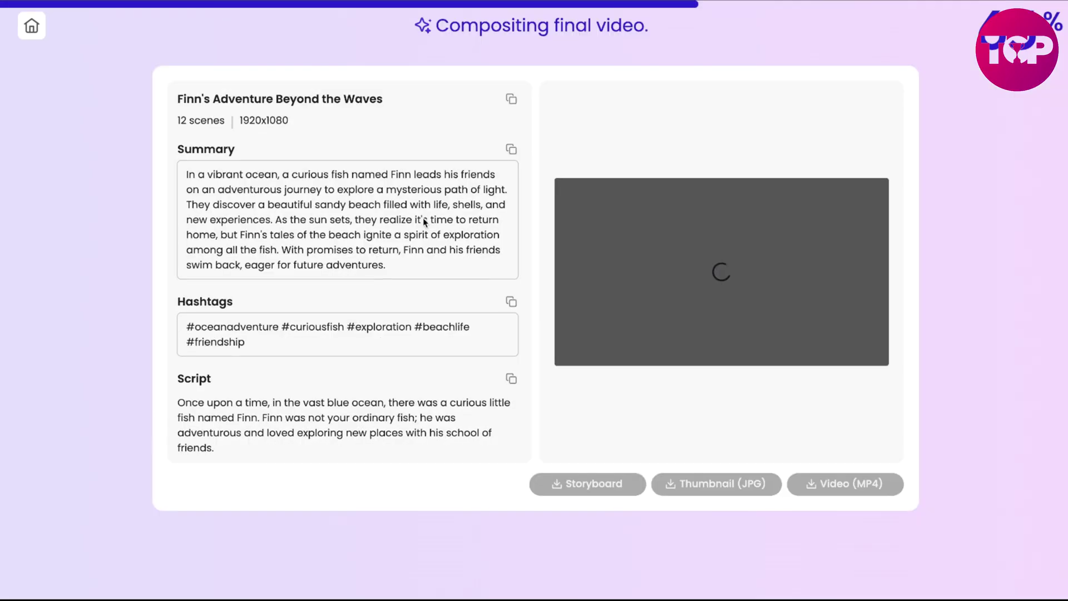
Step: Scroll through the Summary, Hashtags, Script and Prompt panel while the 1920x1080 video composites
{"action": "scroll", "coordinate": [423, 219], "scroll_direction": "down", "scroll_amount": 4}
{"action": "scroll", "coordinate": [423, 218], "scroll_direction": "up", "scroll_amount": 4}
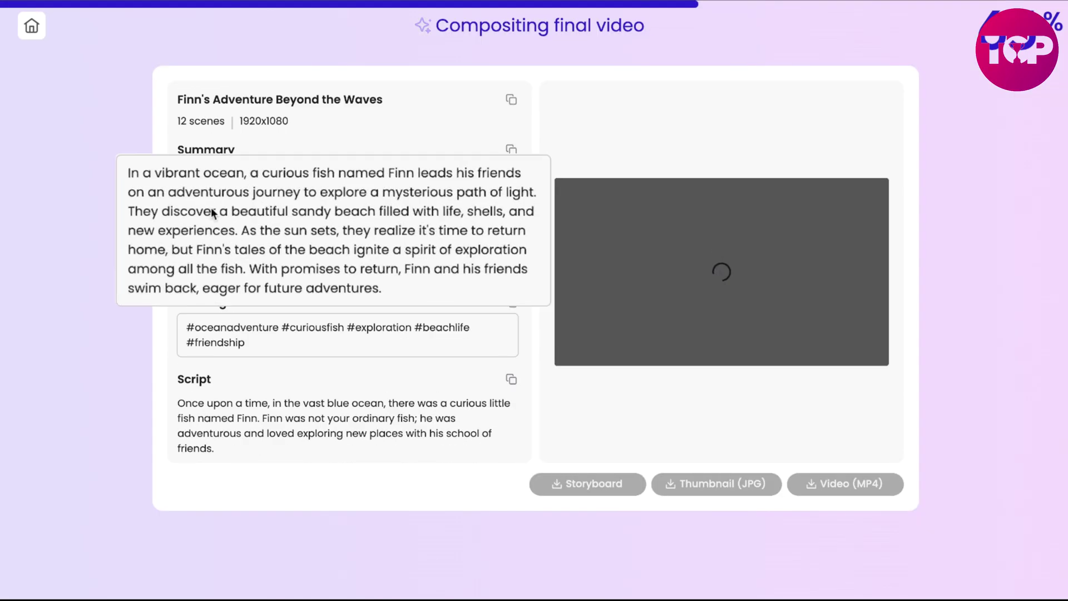
{"action": "scroll", "coordinate": [446, 169], "scroll_direction": "down", "scroll_amount": 1}
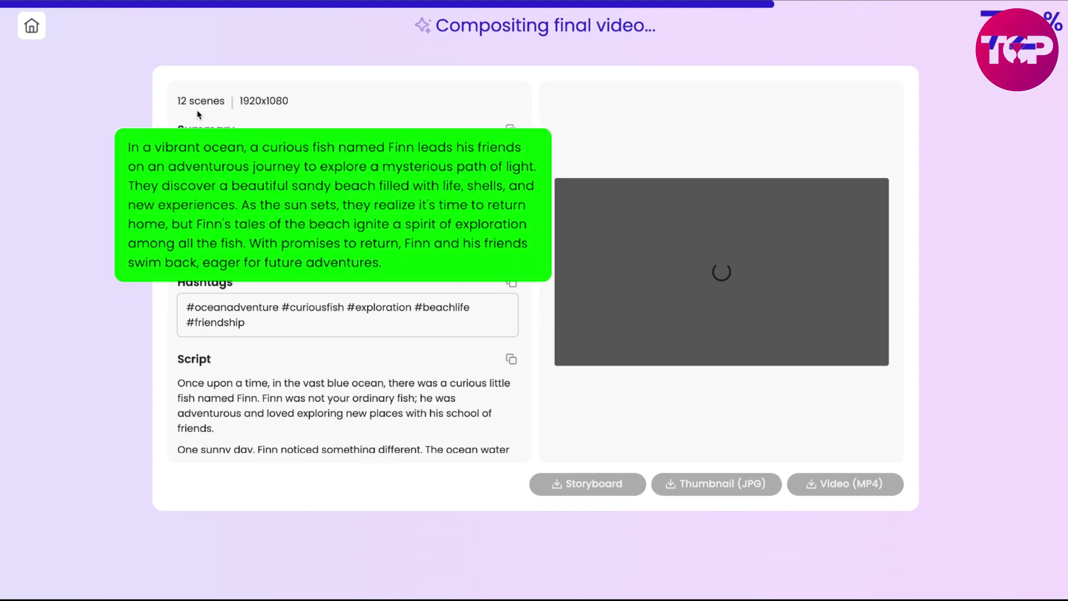
{"action": "scroll", "coordinate": [388, 136], "scroll_direction": "down", "scroll_amount": 2}
{"action": "scroll", "coordinate": [345, 182], "scroll_direction": "down", "scroll_amount": 12}
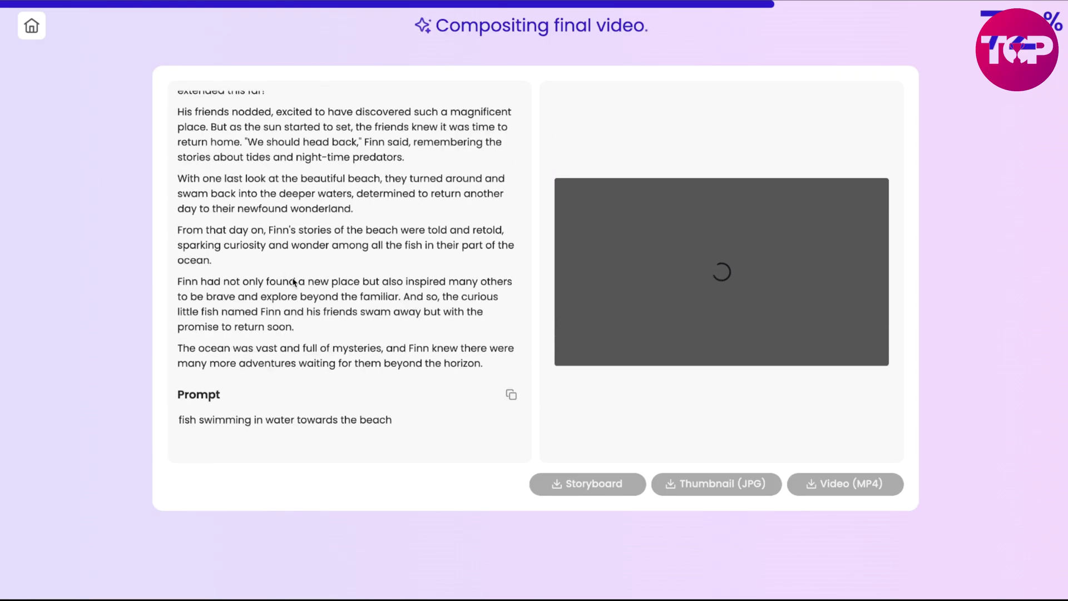
{"action": "scroll", "coordinate": [374, 370], "scroll_direction": "up", "scroll_amount": 15}
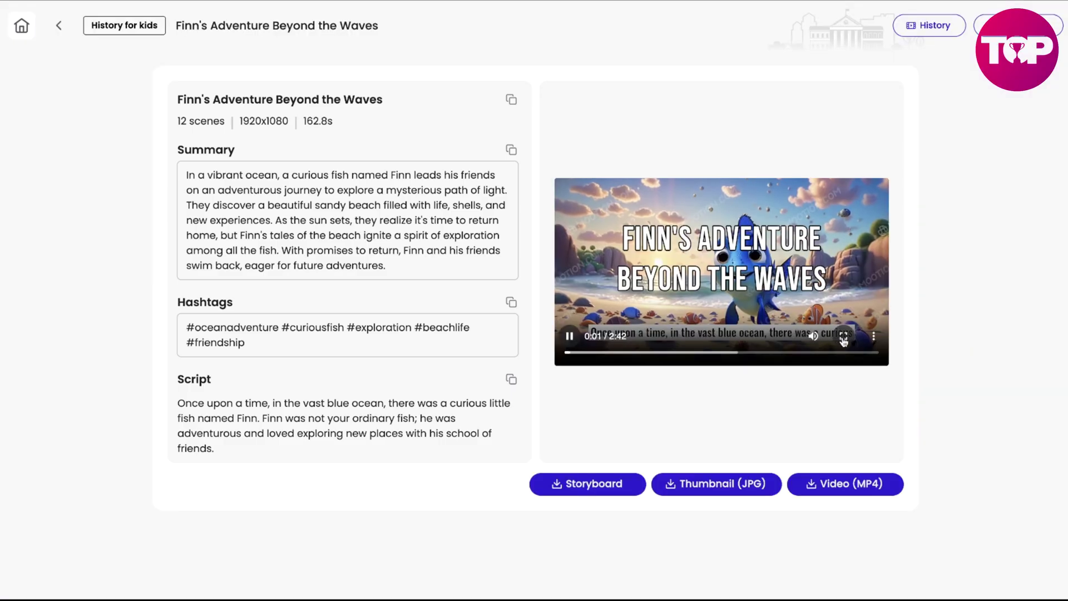
Step: Switch the finished Finn's Adventure Beyond the Waves video to full-screen playback
{"action": "left_click", "coordinate": [872, 359]}
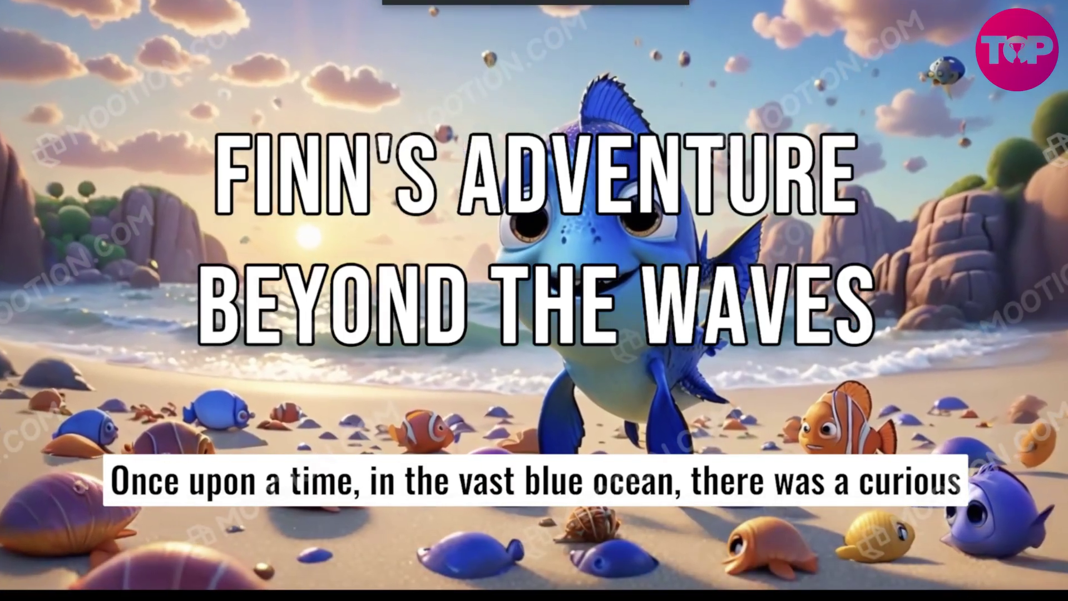